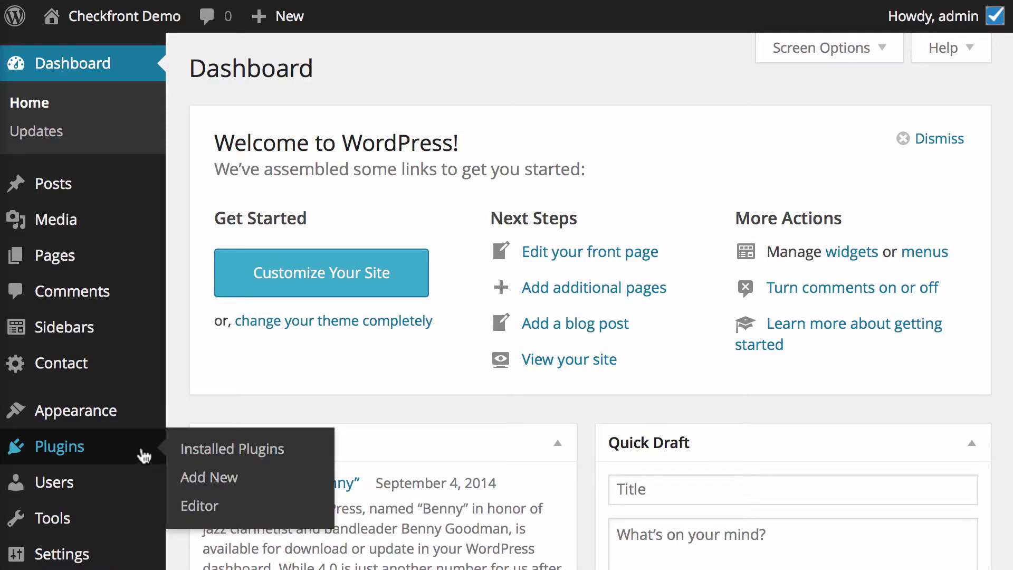
Search Add New plugins for 'Checkfront' and install Checkfront Online Booking System.
click(214, 481)
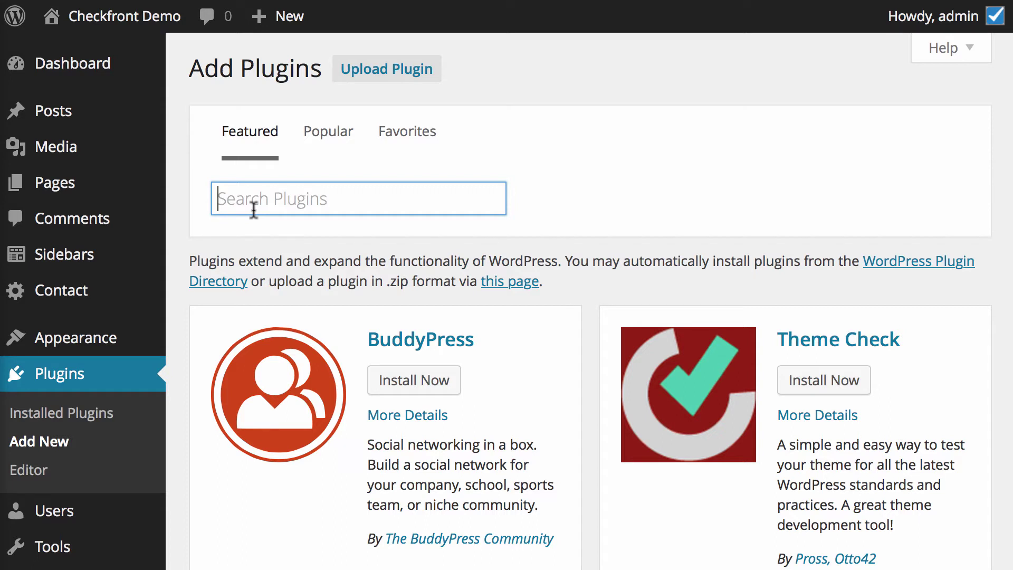
text(Checkfront)
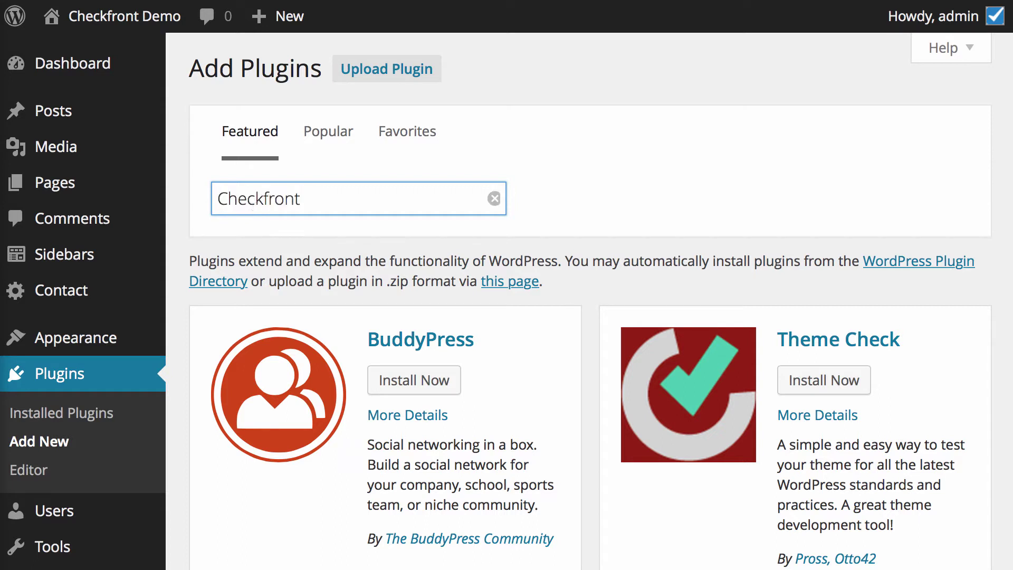
key(Return)
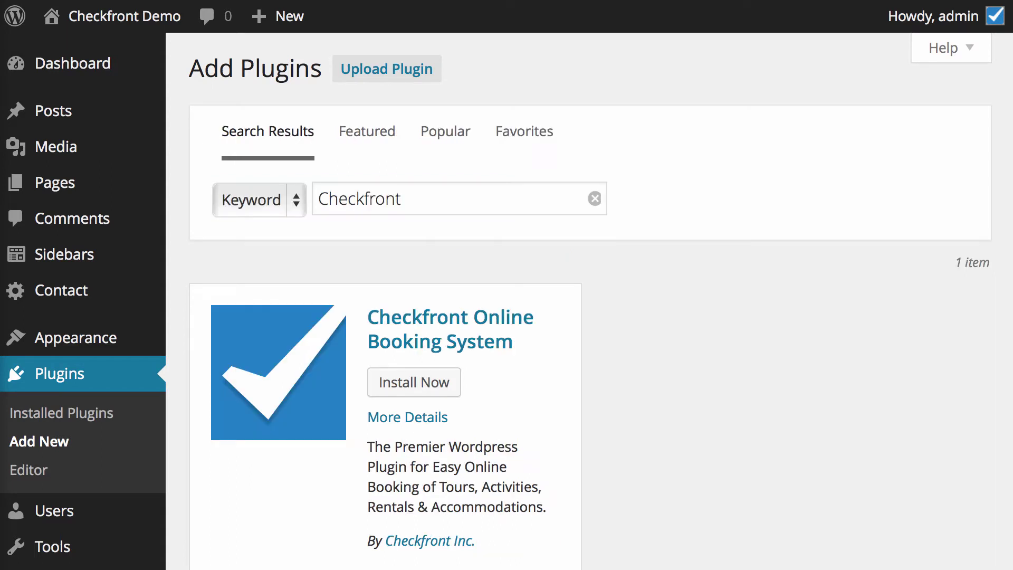
scroll(235, 261, down, 3)
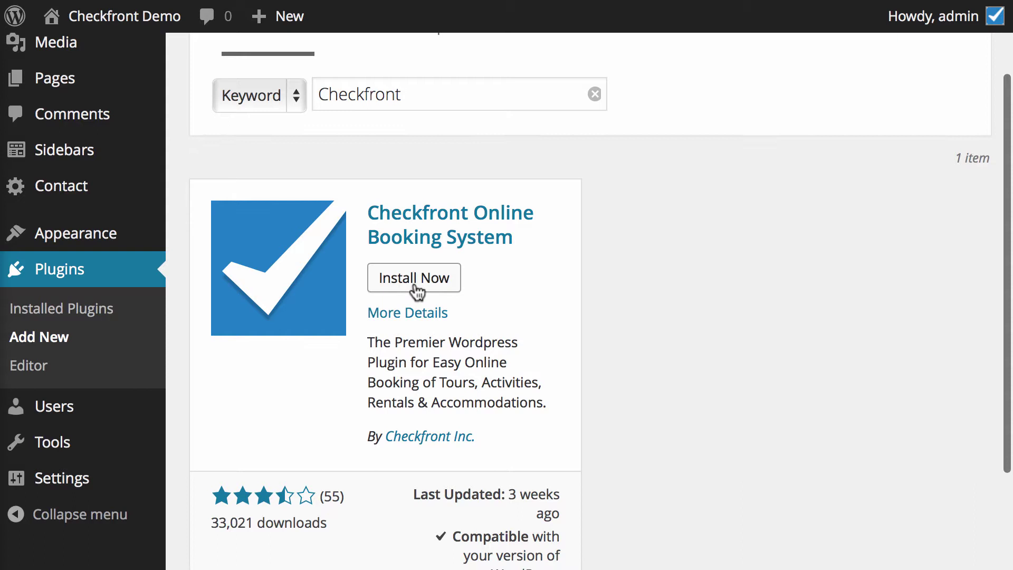
click(414, 281)
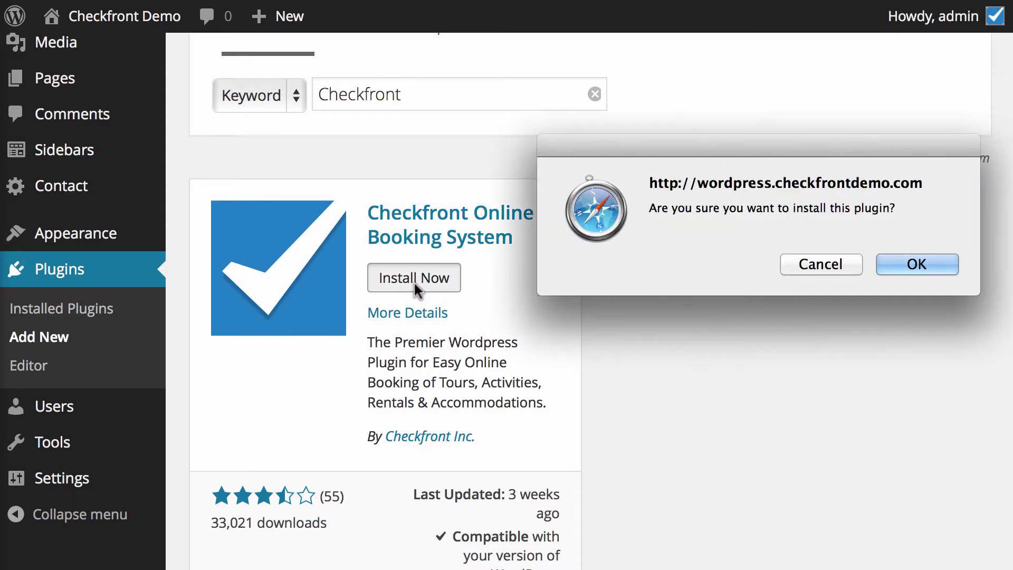
click(896, 268)
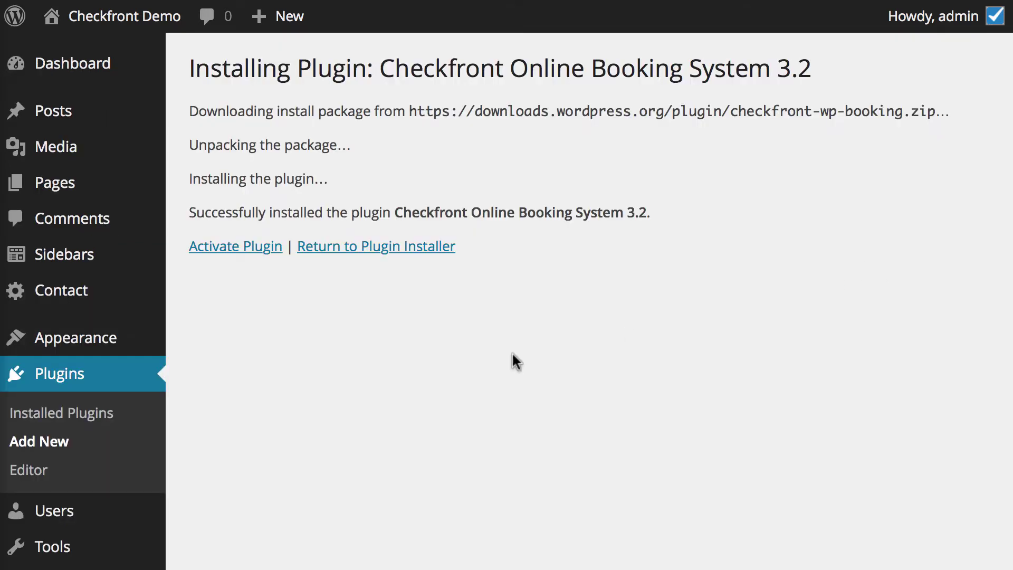
Activate the Checkfront plugin and save demo.checkfront.com as the Checkfront Host Url.
click(266, 249)
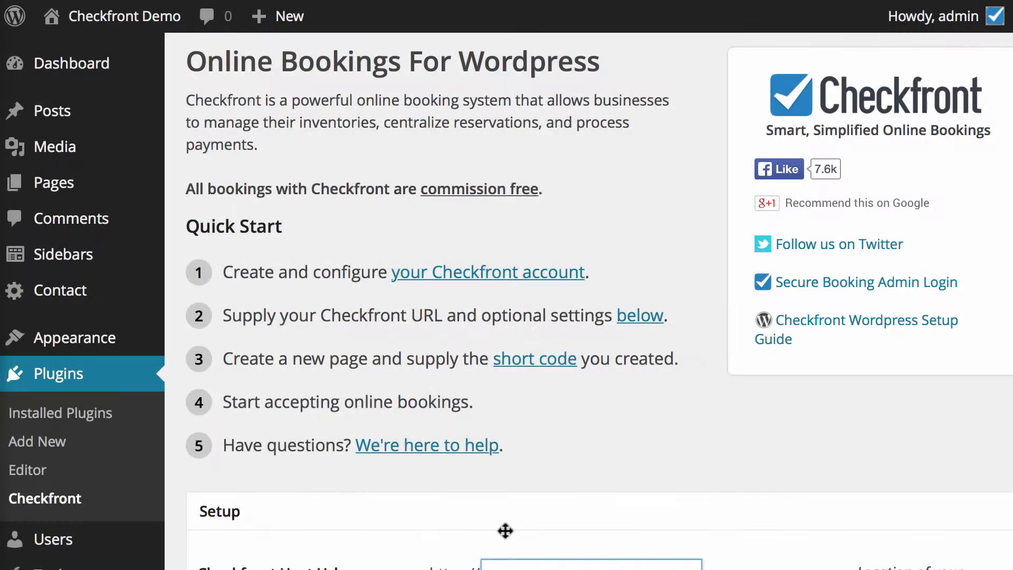
scroll(505, 531, down, 2)
scroll(505, 531, down, 1)
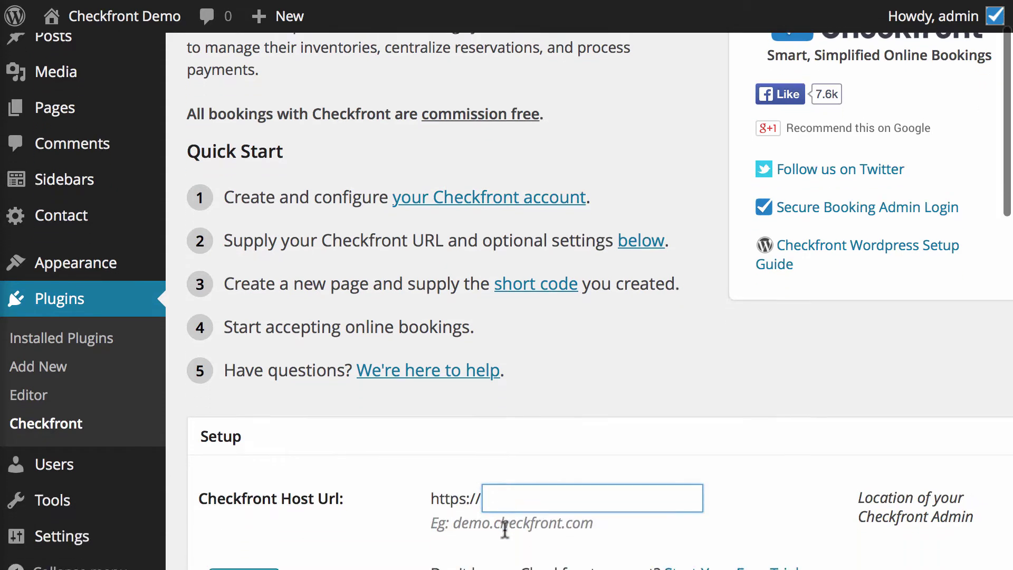
scroll(505, 532, down, 2)
scroll(504, 531, down, 1)
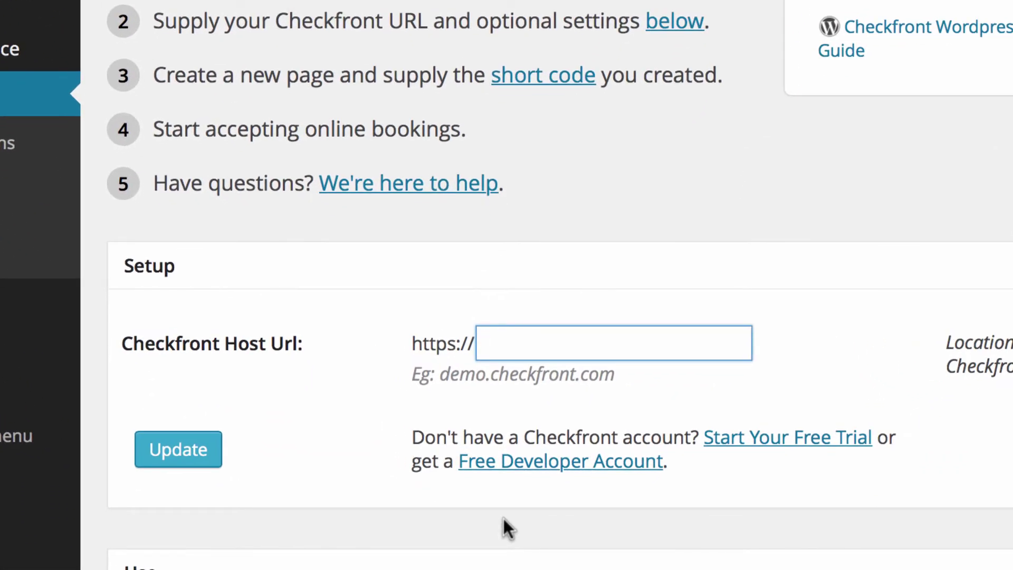
text(demo.checkfront.com)
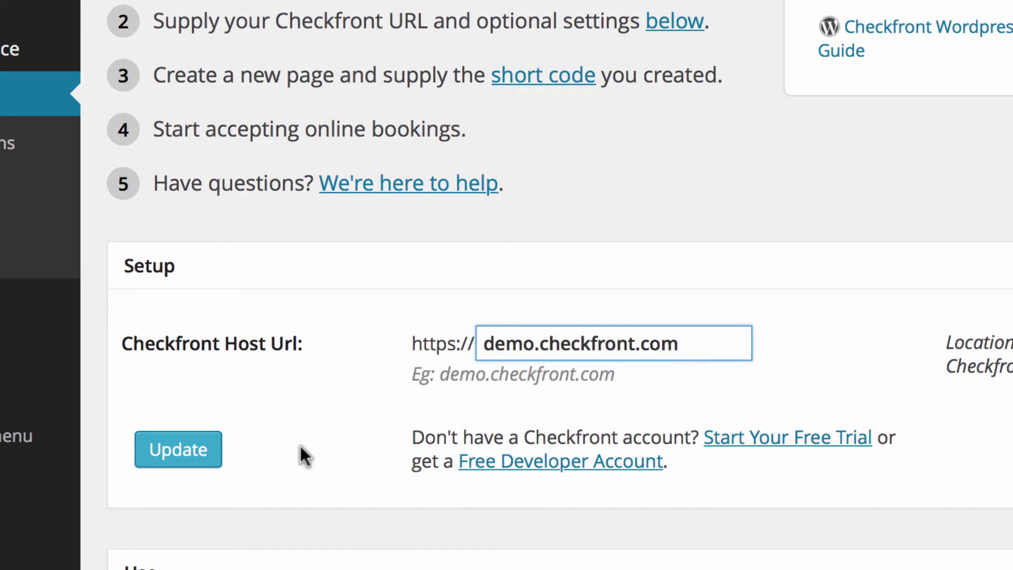
click(197, 454)
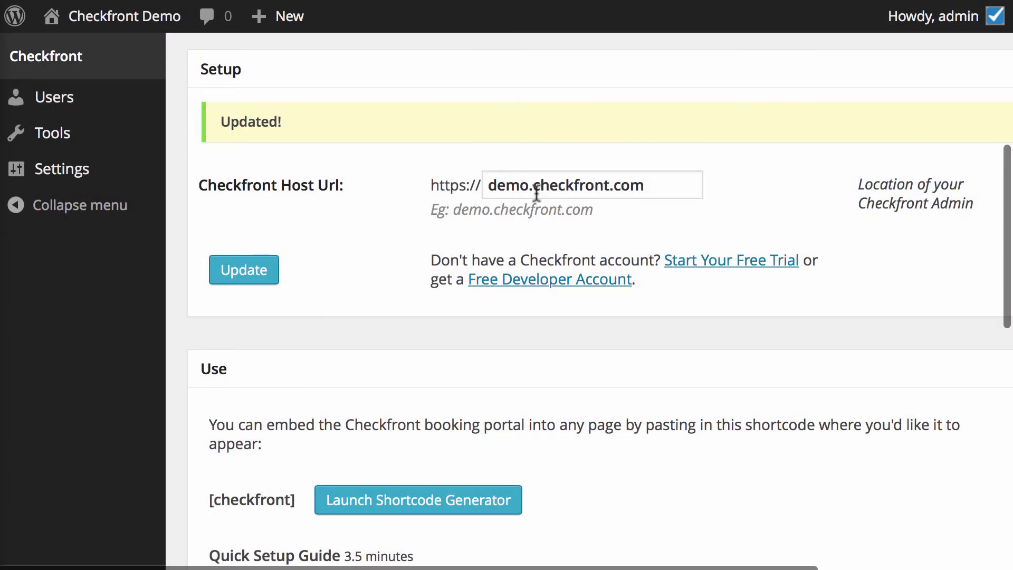
scroll(536, 193, down, 2)
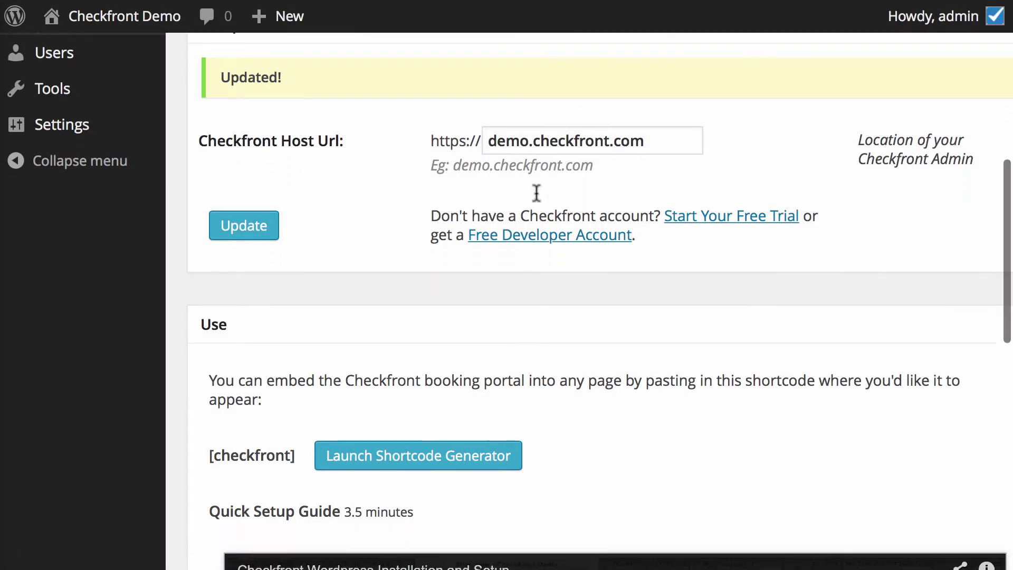
scroll(536, 193, down, 2)
scroll(537, 192, down, 2)
scroll(538, 192, down, 1)
scroll(537, 193, down, 1)
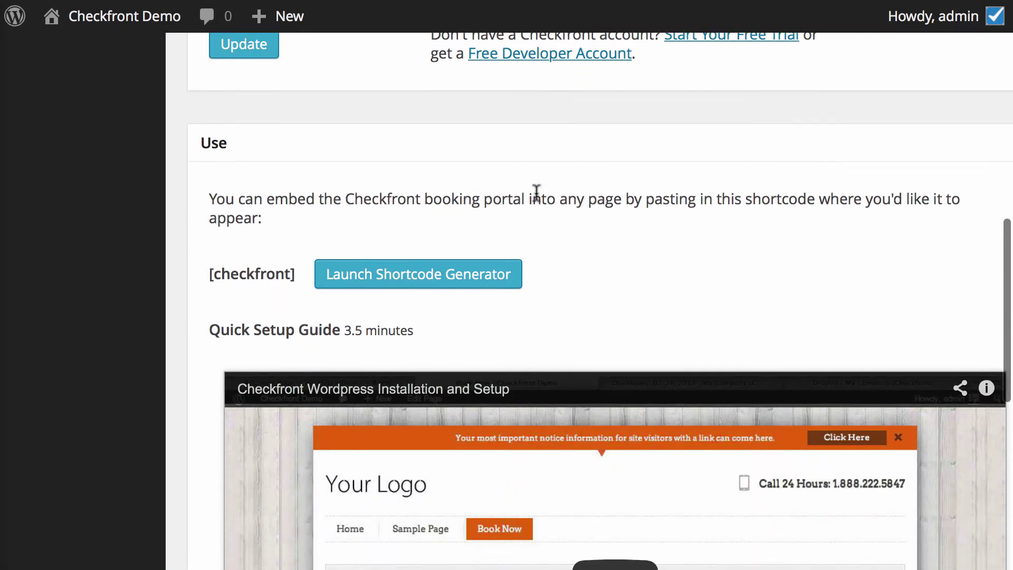
scroll(538, 193, down, 1)
scroll(537, 192, down, 1)
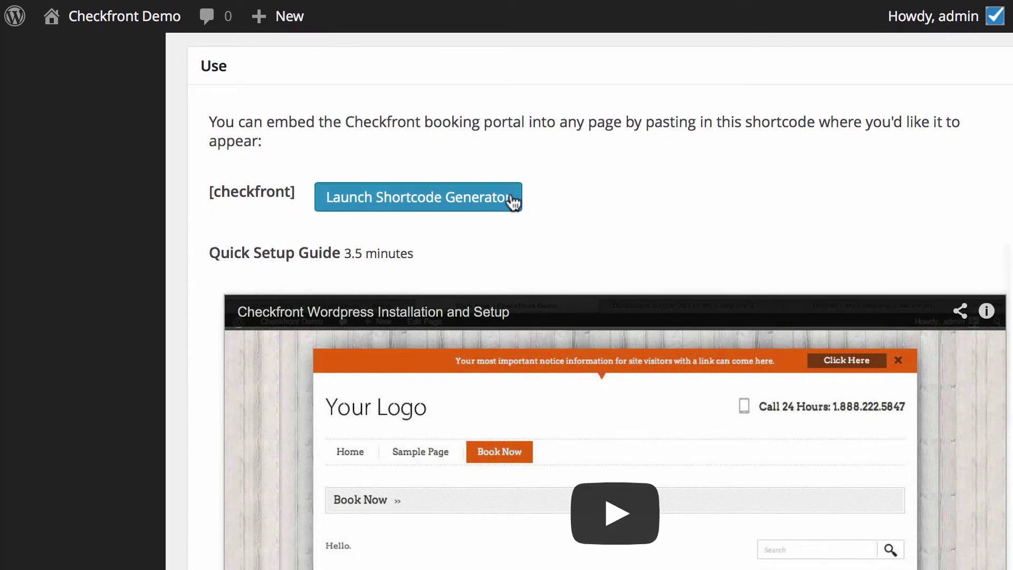
Generate the shortcode in the Shortcode Generator and select the [checkfront] droplet code.
click(513, 202)
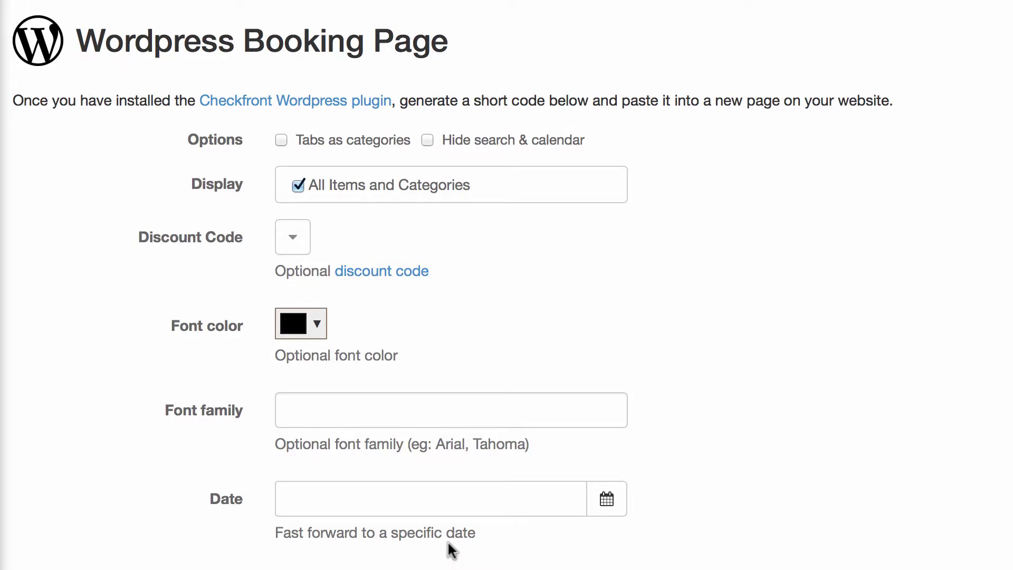
scroll(450, 551, down, 1)
scroll(449, 550, down, 2)
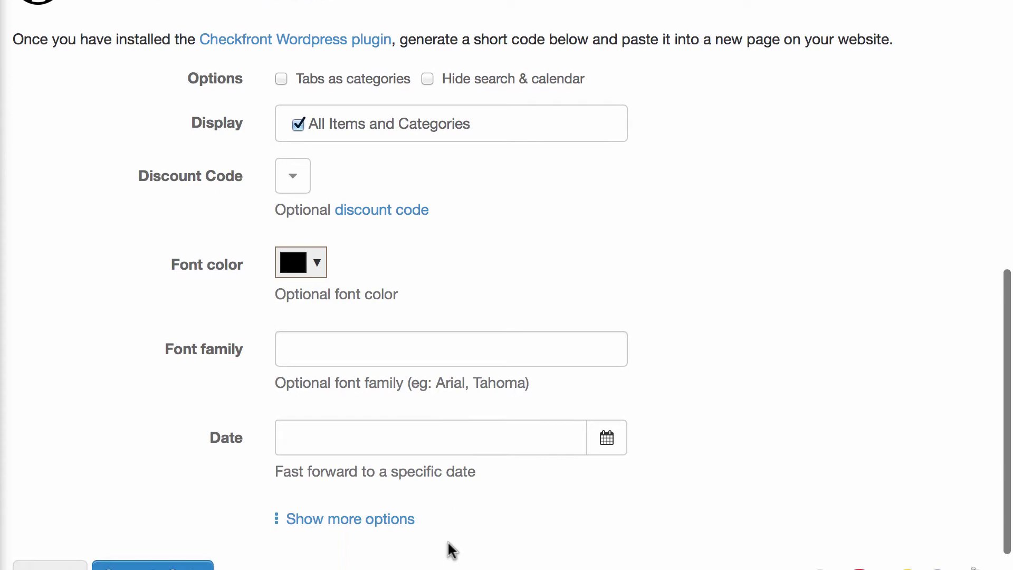
scroll(450, 550, down, 2)
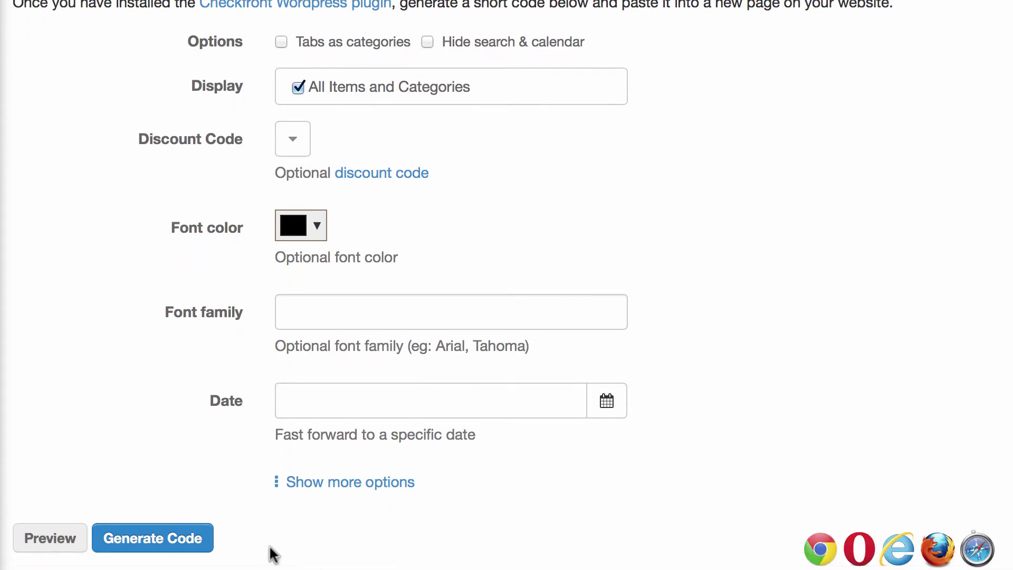
click(198, 546)
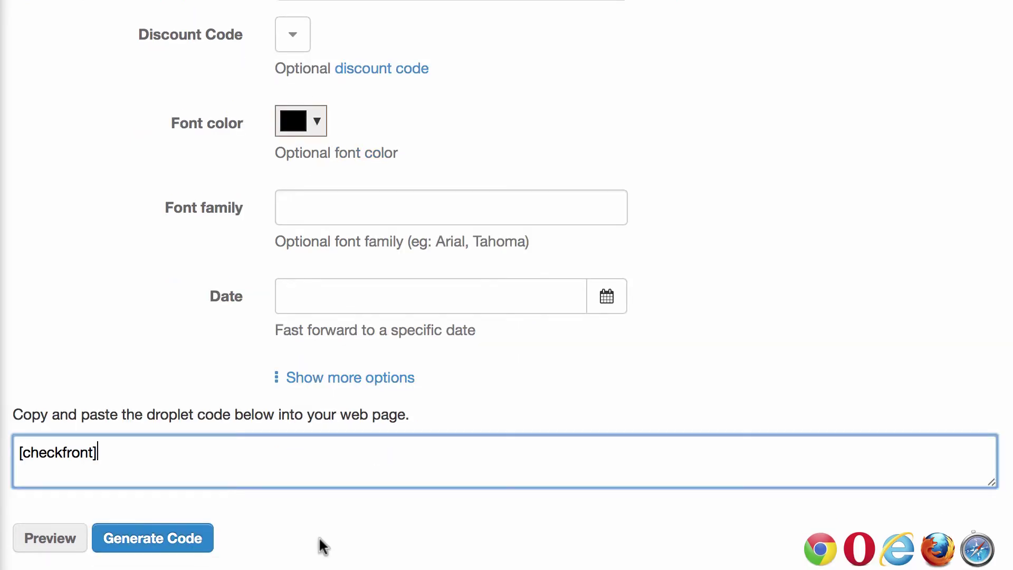
drag(111, 452, 15, 451)
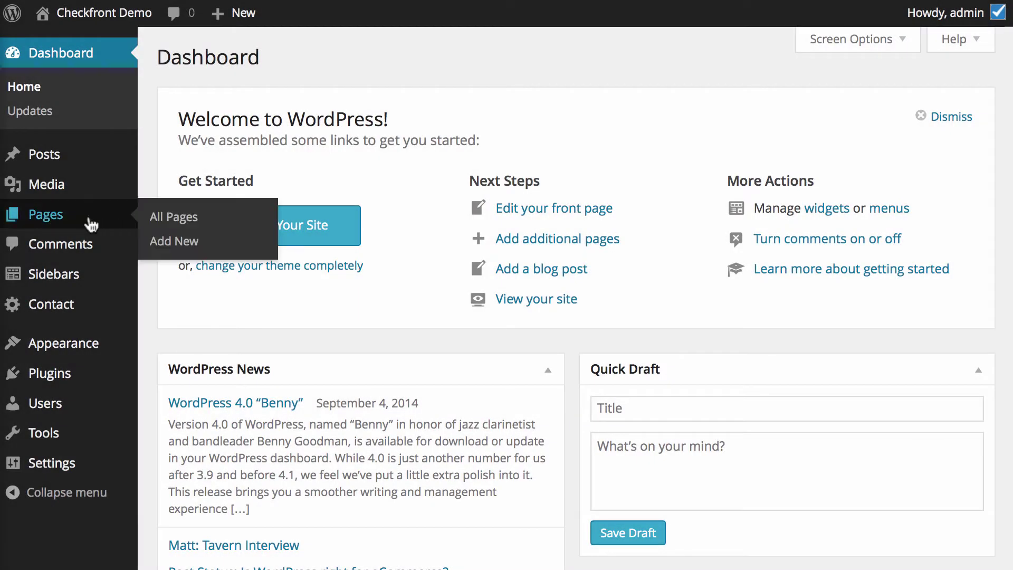
Publish a new 'Book Now' page with 'Content here' and the [checkfront] shortcode.
click(176, 243)
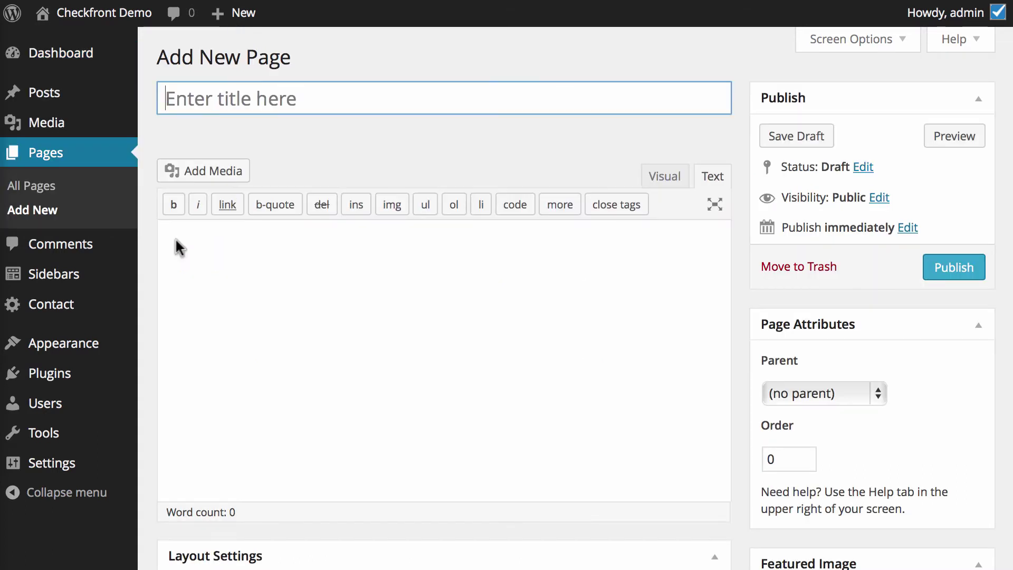
text(Book No)
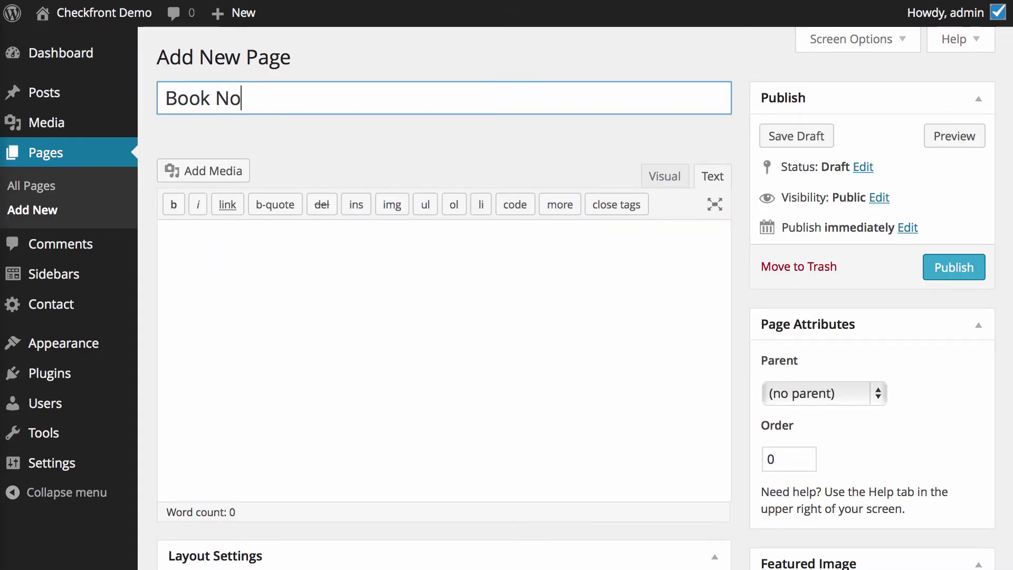
text(w)
click(192, 282)
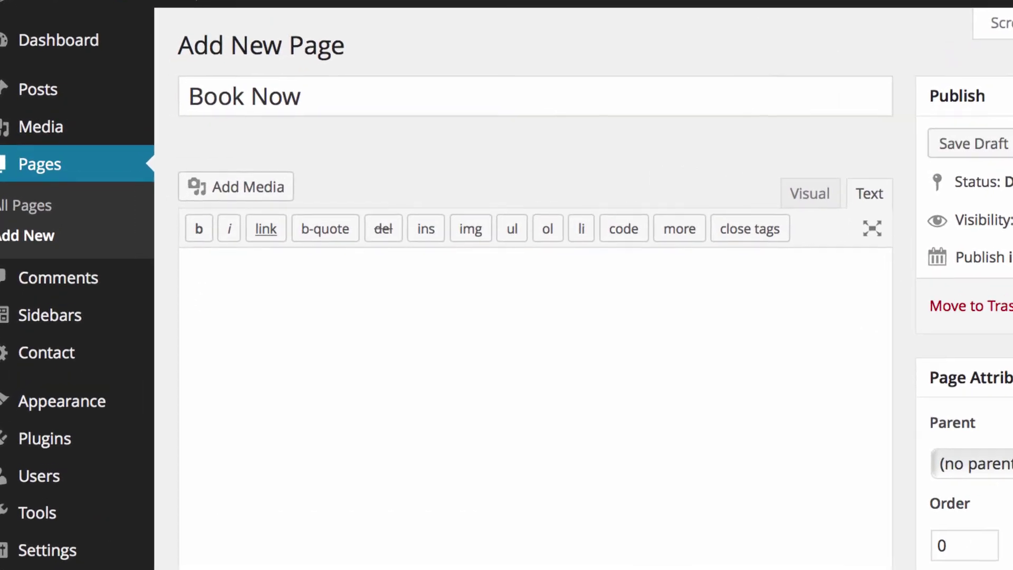
text(Conte)
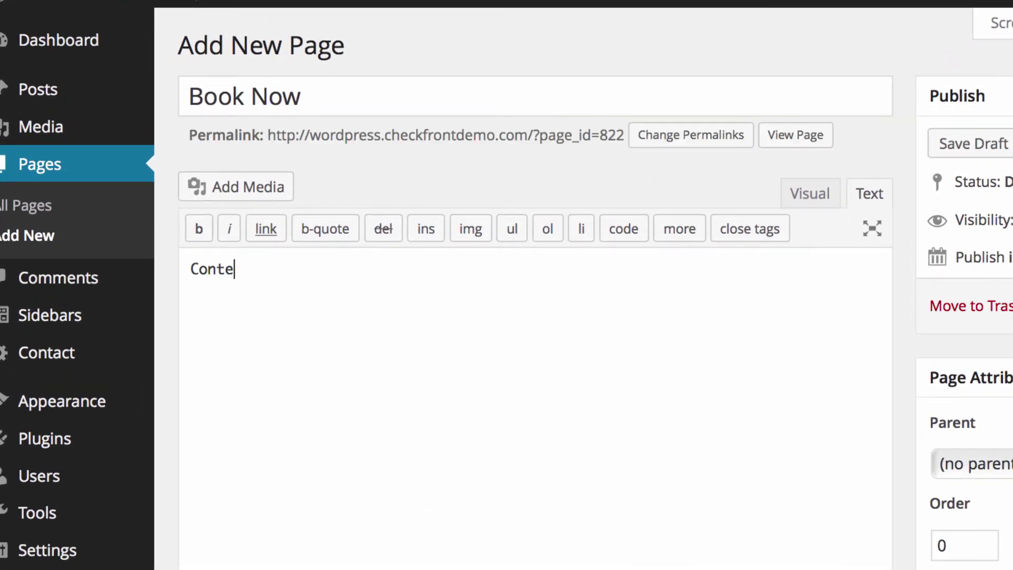
text(nt here)
key(Return)
key(Return)
text([che)
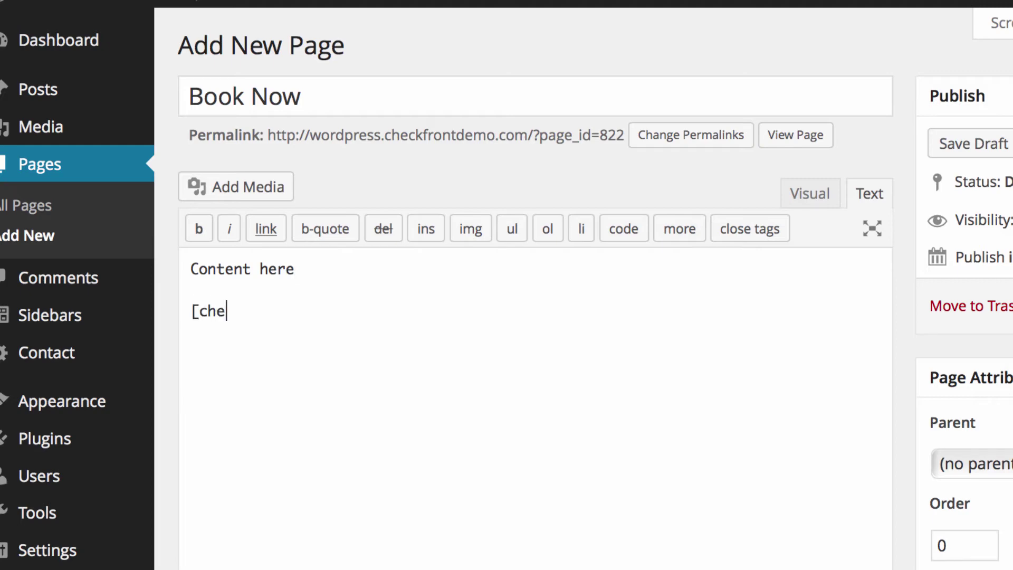
text(ckfront)
text(])
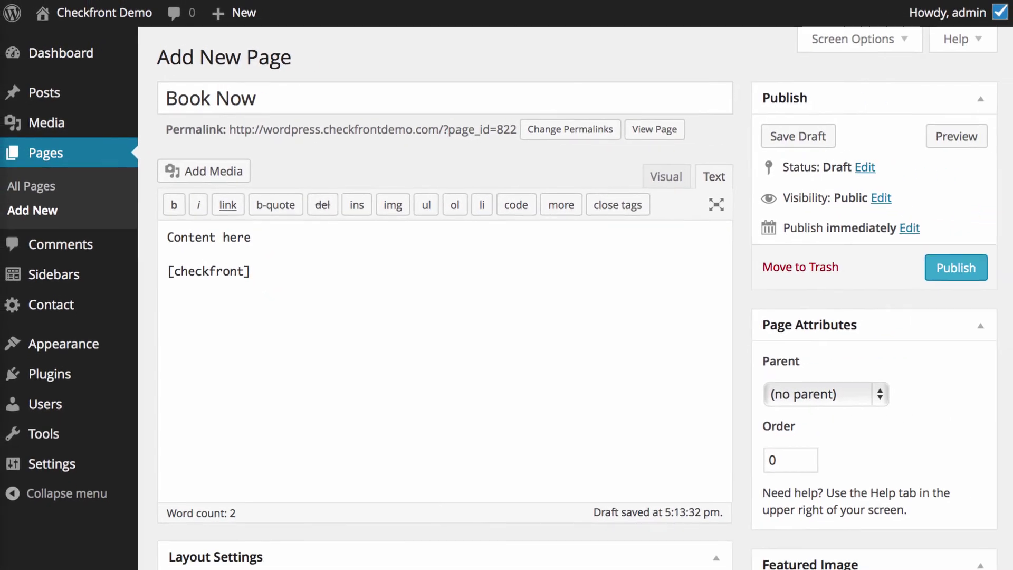
click(938, 272)
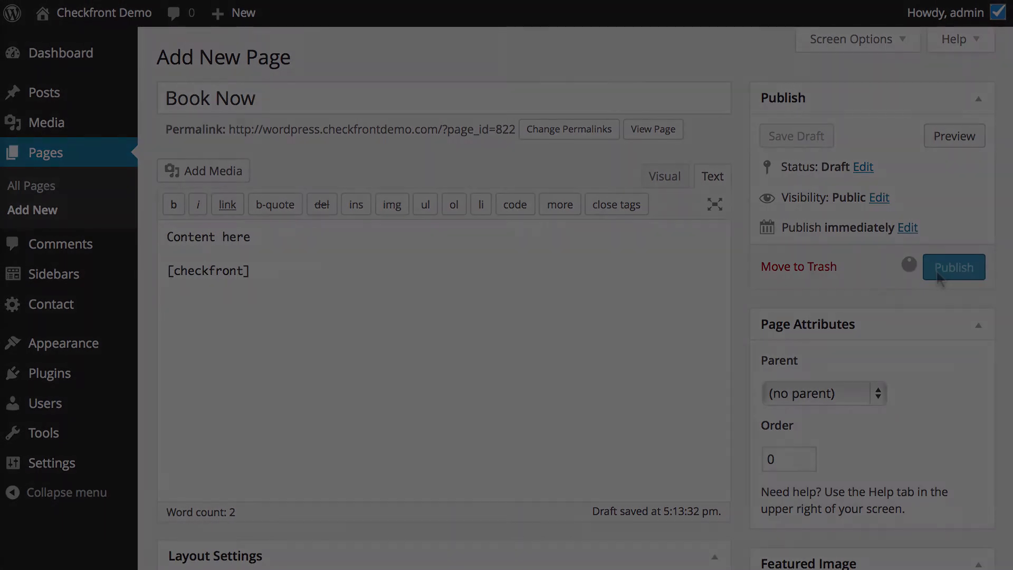
scroll(612, 146, down, 5)
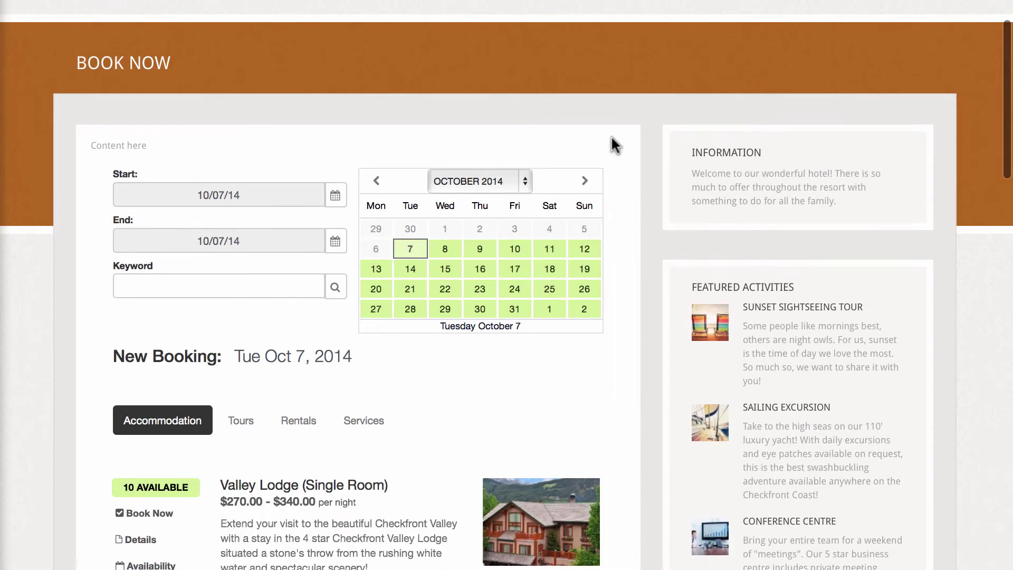
scroll(611, 145, down, 2)
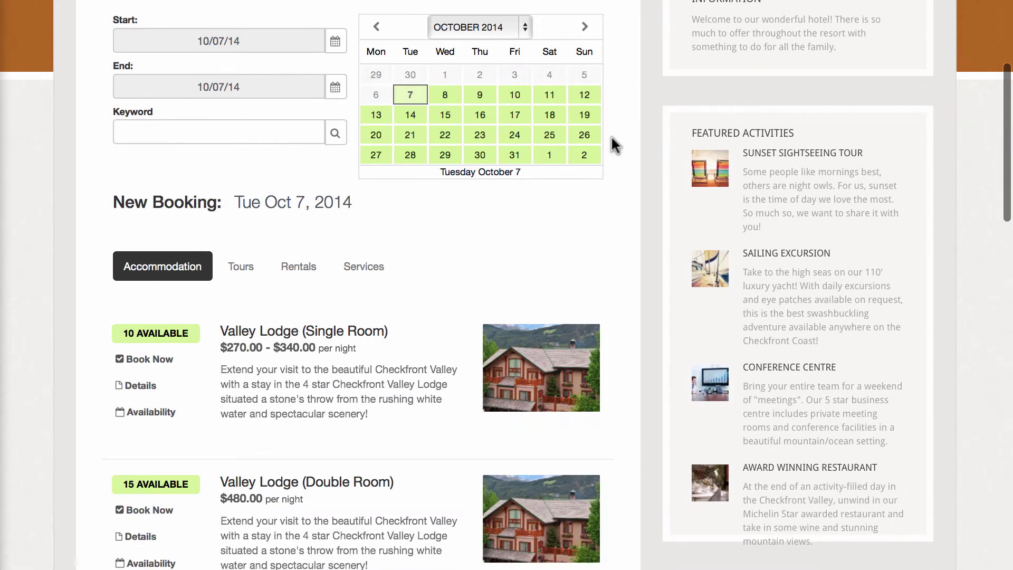
Pick Oct 16 on the Book Now page and browse the tours and accommodation listings.
click(482, 116)
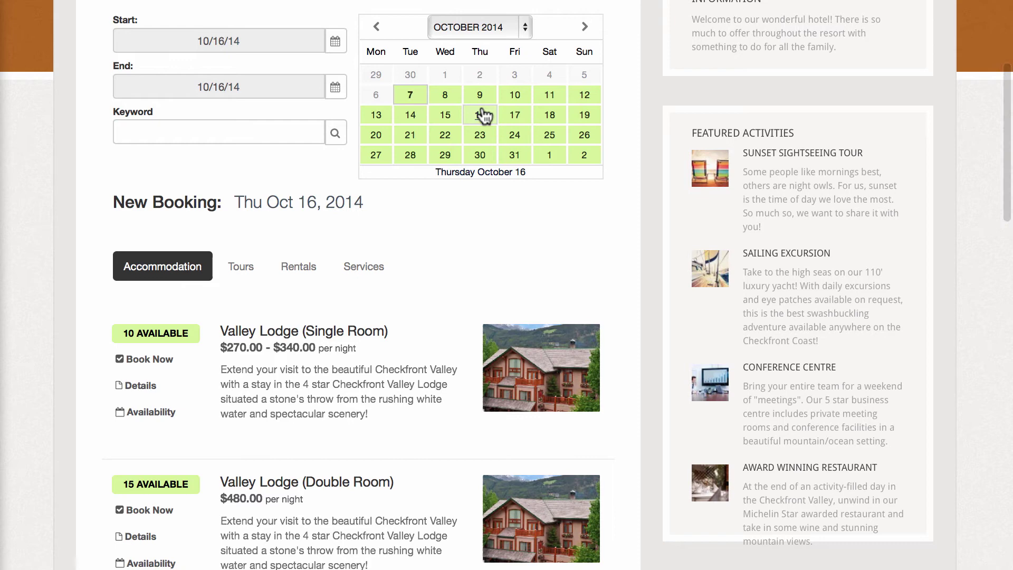
click(253, 272)
click(195, 273)
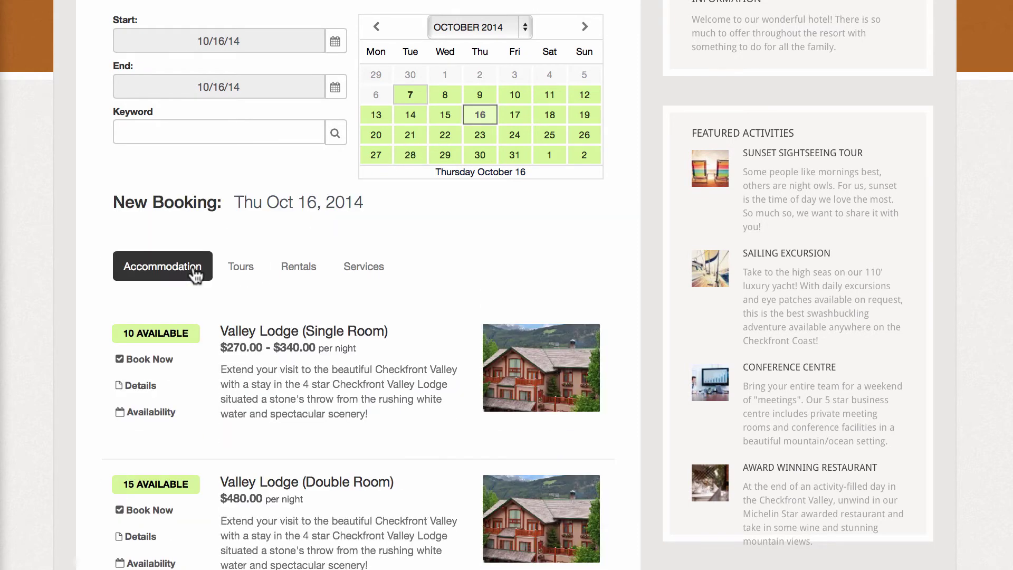
Start booking Valley Lodge (Single Room), check its availability and photos, and continue.
click(155, 360)
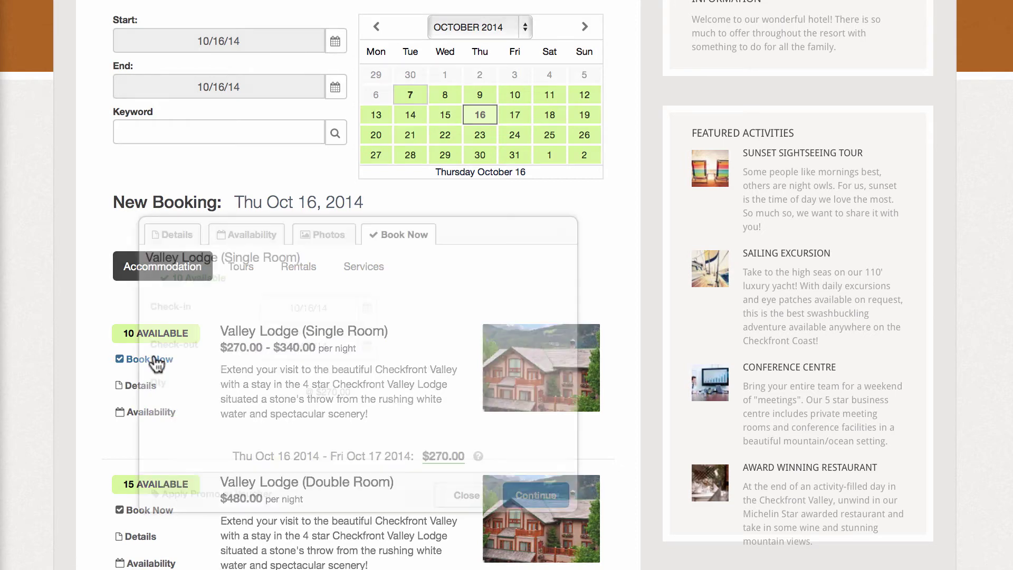
click(239, 238)
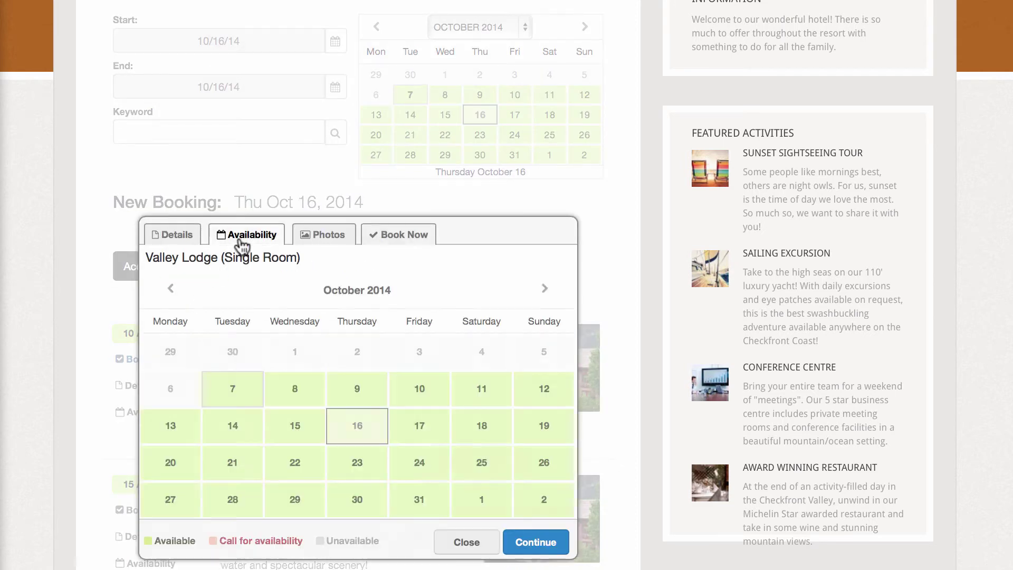
click(311, 238)
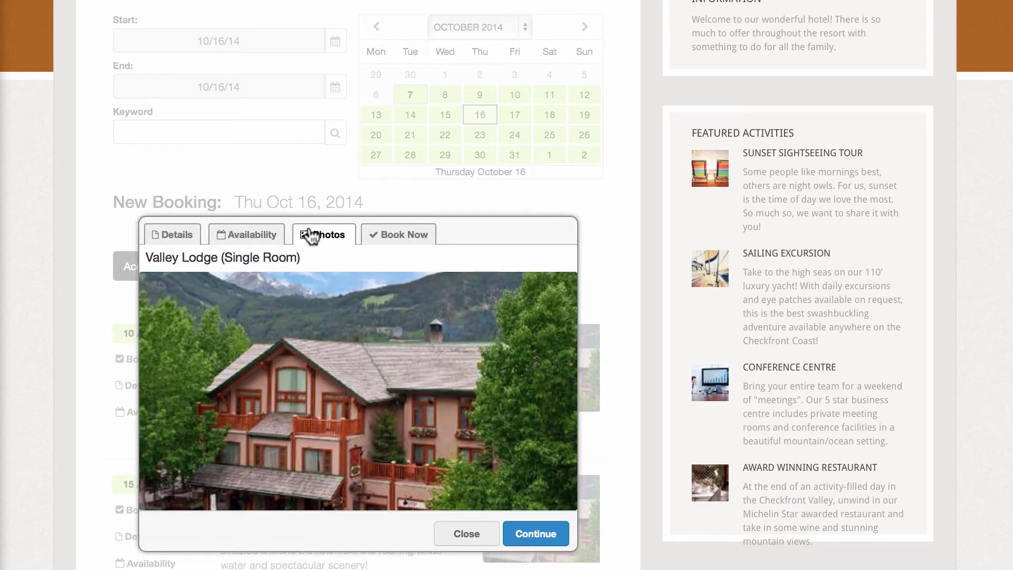
click(386, 238)
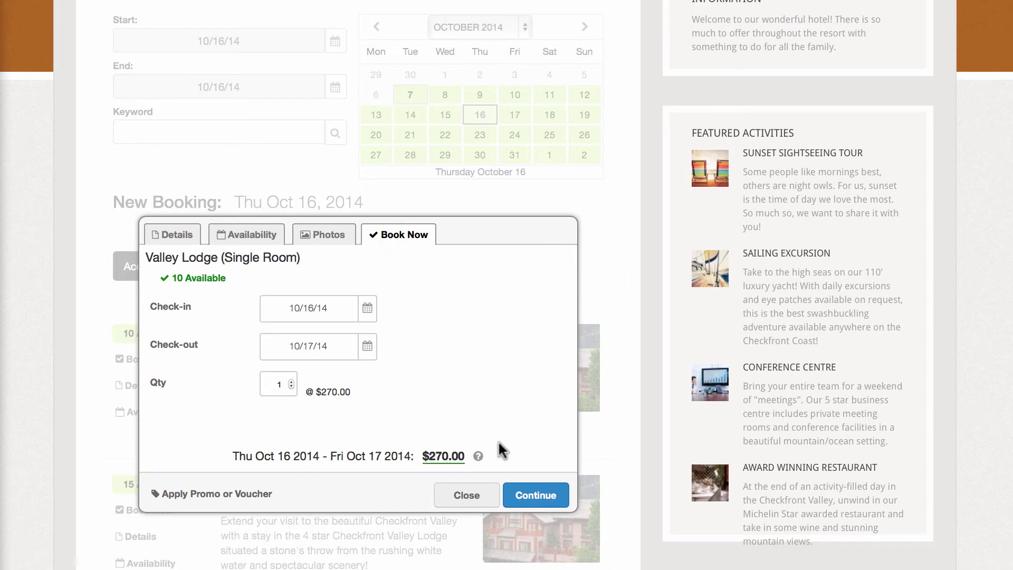
click(516, 495)
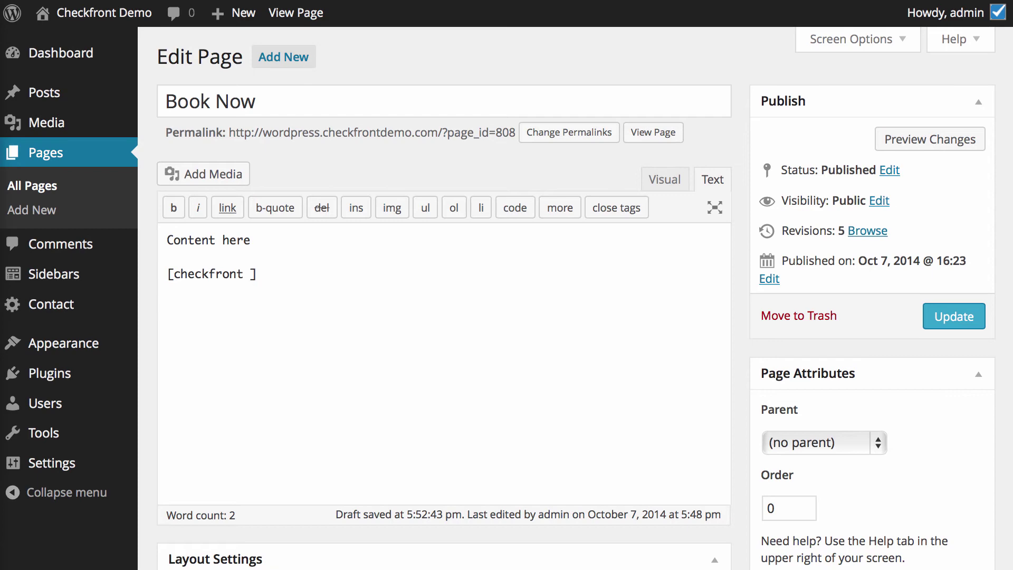
text(item_i)
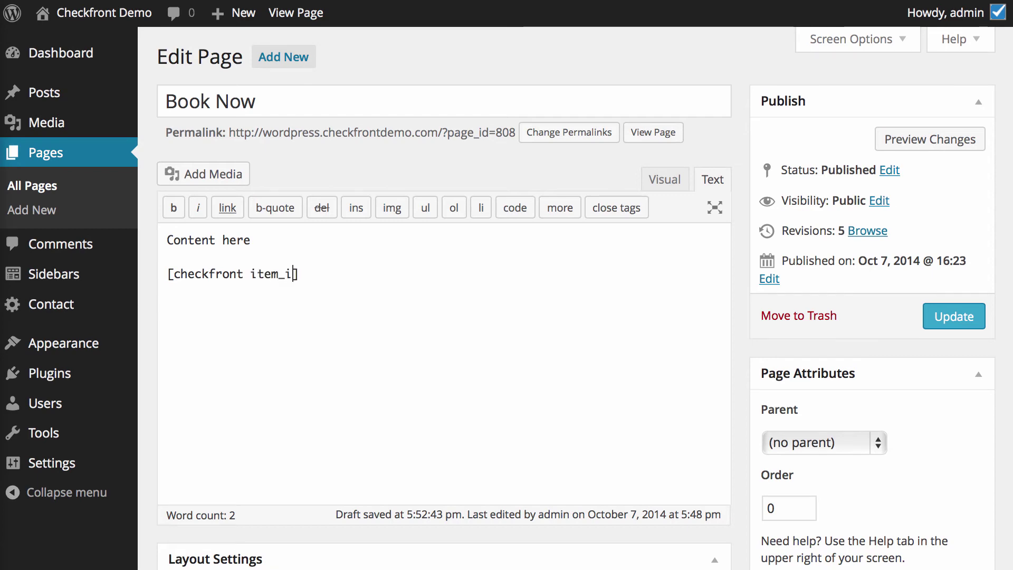
text(d=90)
text( date=)
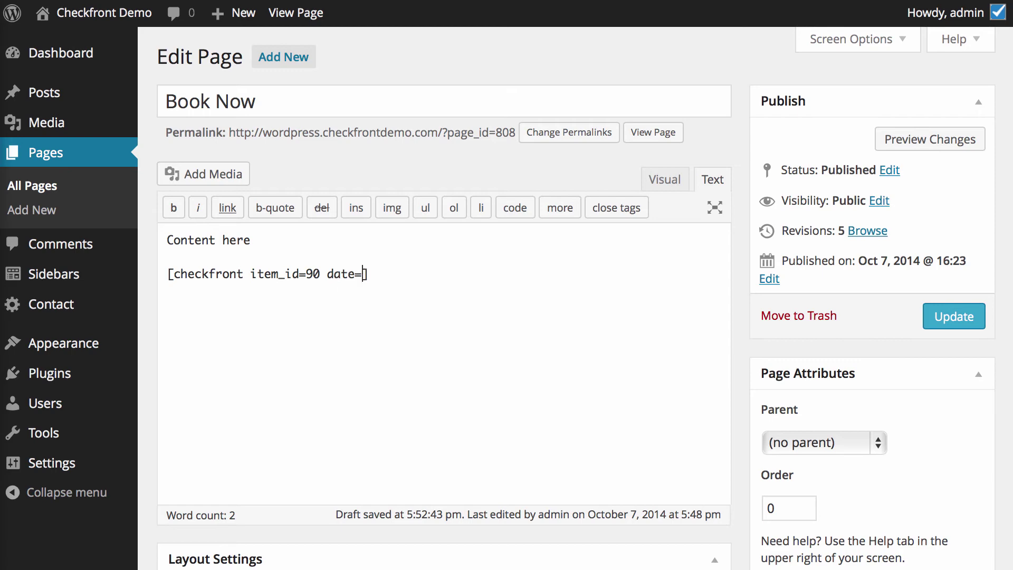
text(2014)
text(1031)
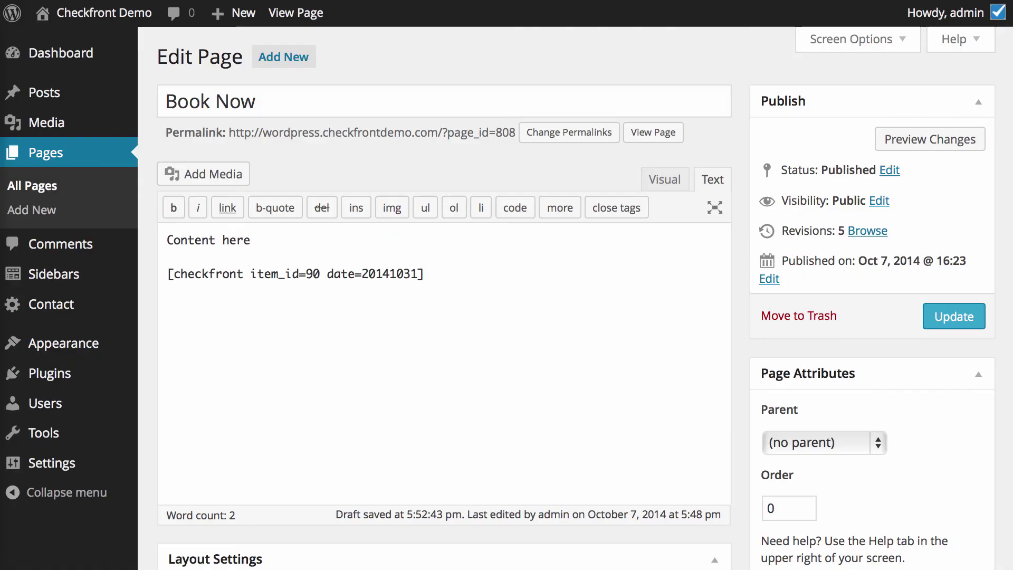
scroll(640, 547, down, 2)
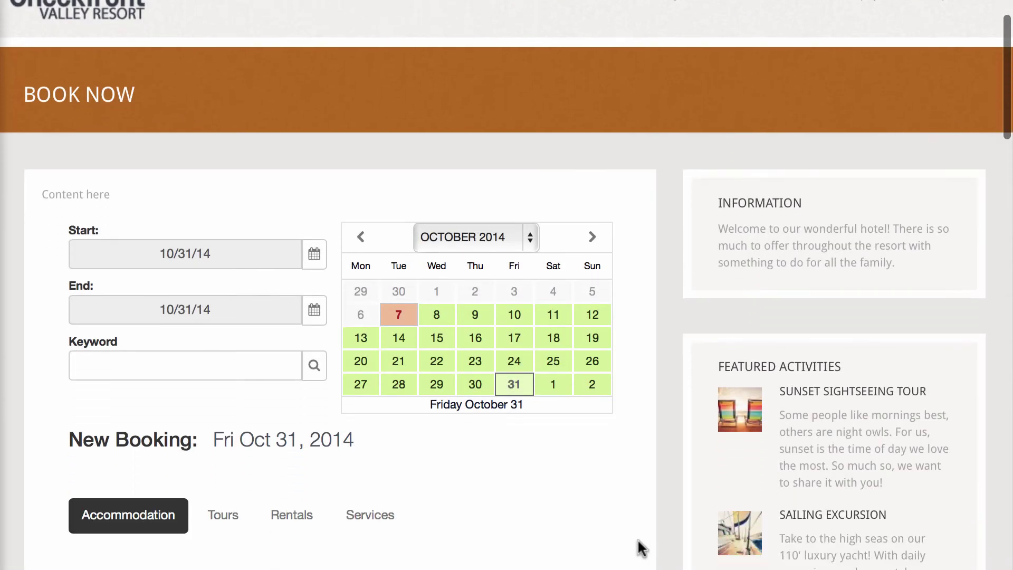
scroll(639, 547, down, 2)
scroll(640, 547, down, 2)
scroll(639, 547, down, 2)
scroll(640, 546, down, 2)
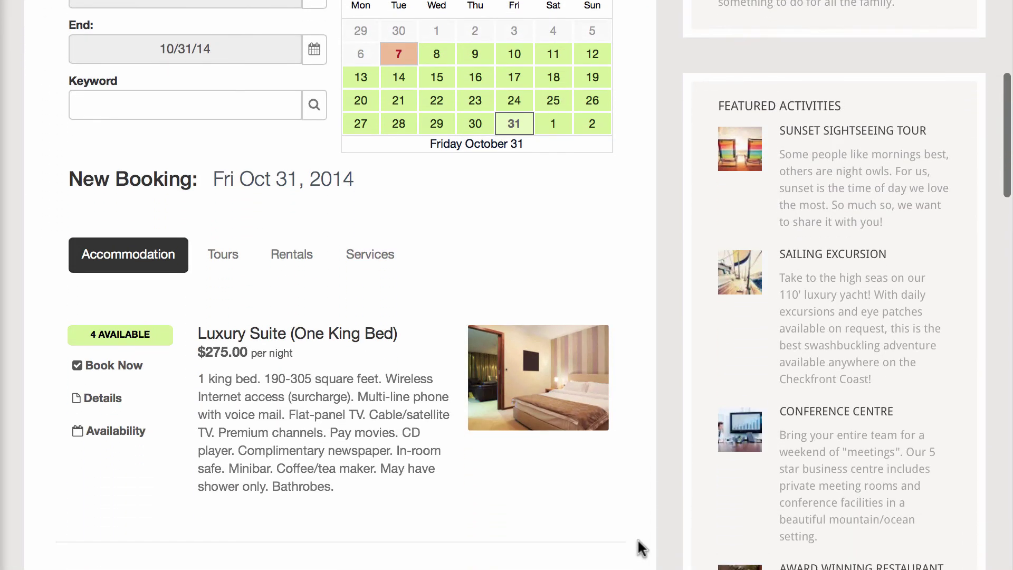
scroll(640, 547, down, 2)
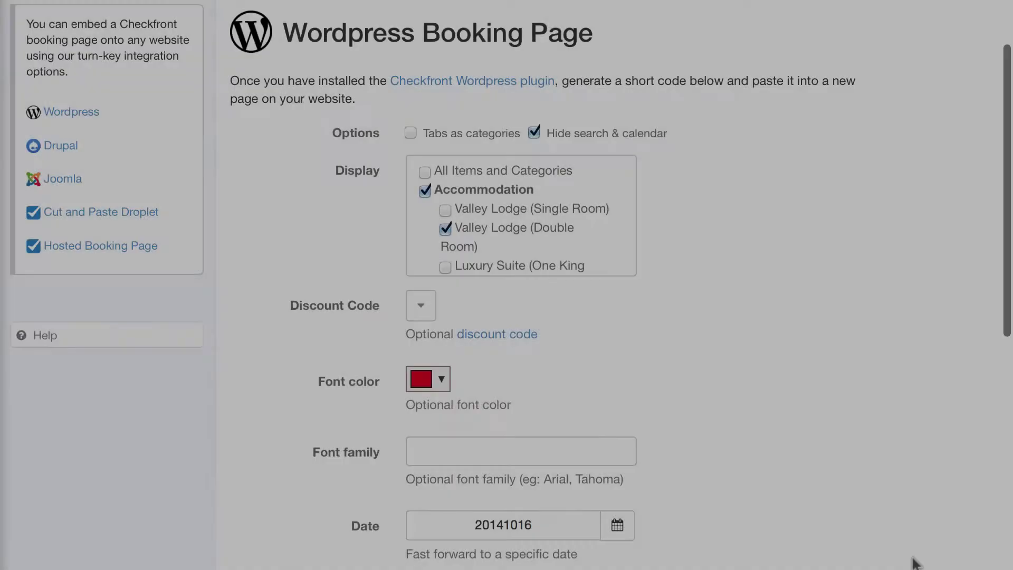
scroll(915, 562, down, 2)
scroll(914, 562, down, 1)
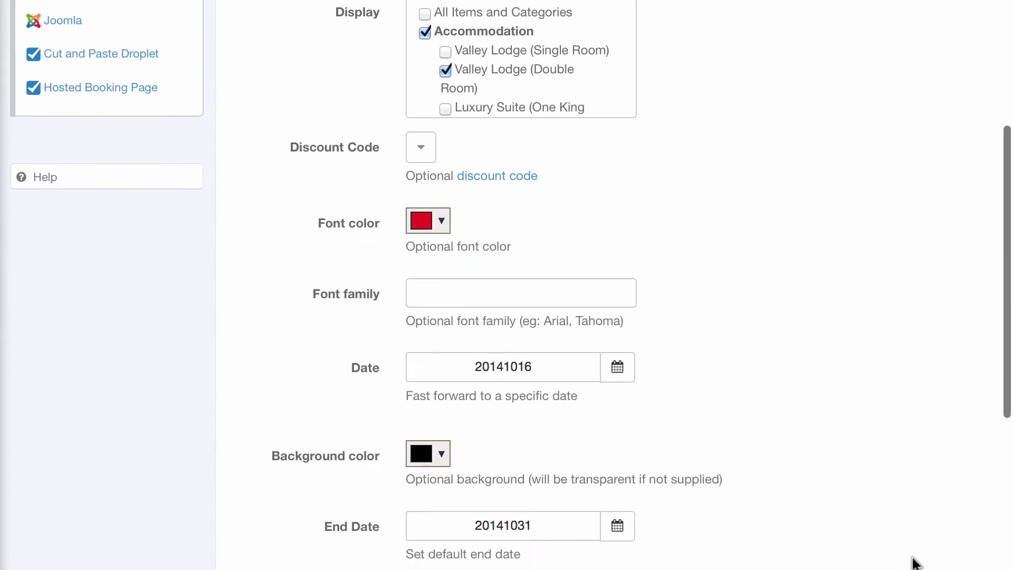
scroll(915, 563, down, 2)
scroll(915, 563, down, 2)
scroll(914, 562, down, 1)
scroll(915, 562, down, 1)
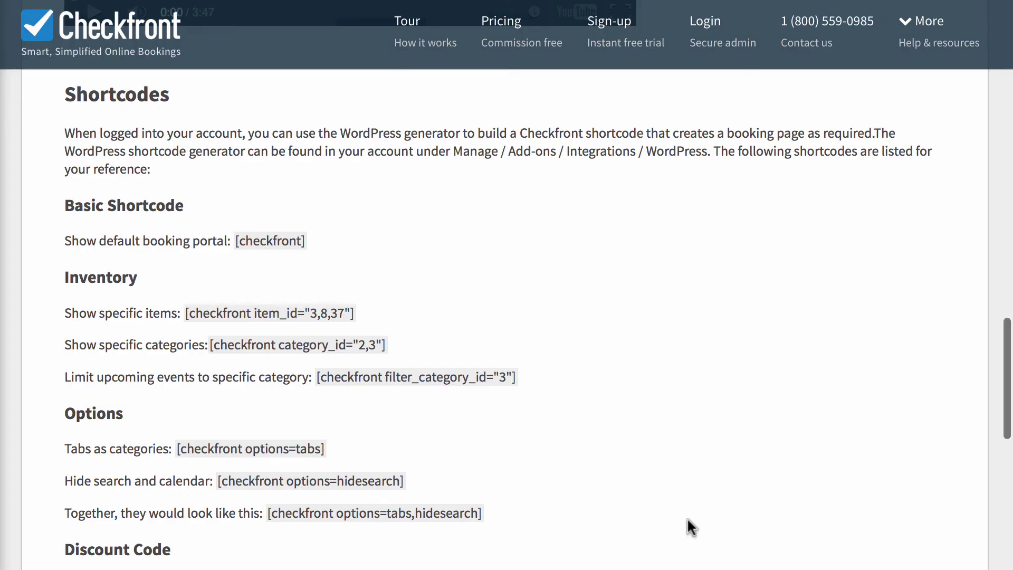
scroll(687, 526, down, 1)
scroll(687, 527, down, 1)
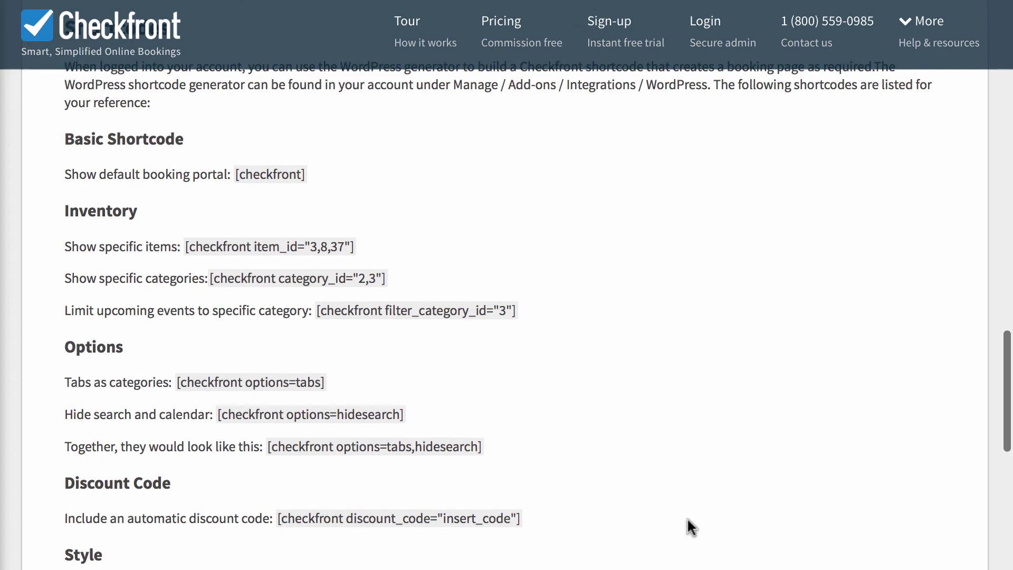
scroll(687, 526, down, 1)
scroll(687, 527, down, 1)
scroll(688, 526, down, 1)
scroll(687, 527, down, 1)
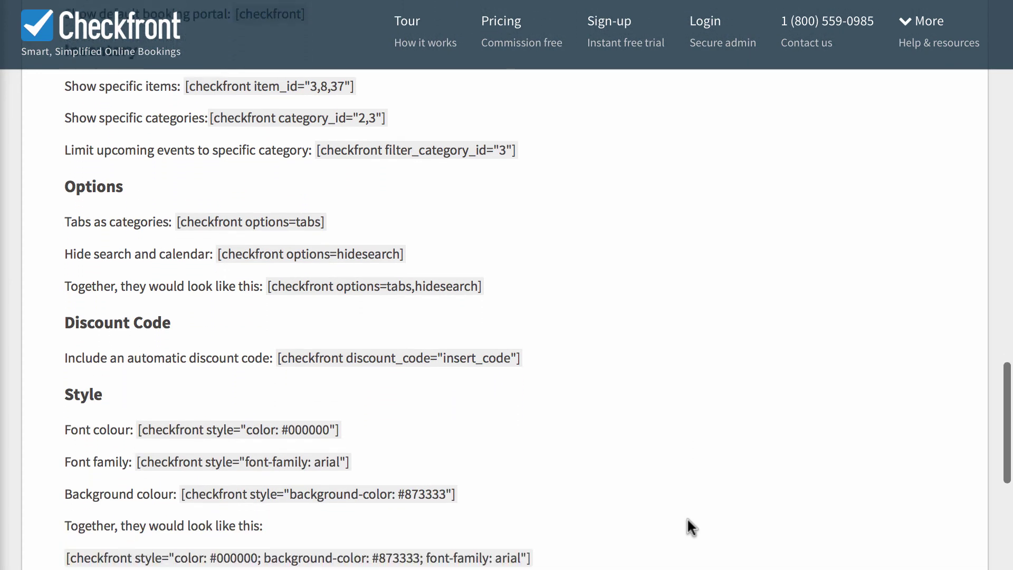
scroll(687, 519, down, 1)
scroll(687, 519, down, 1)
scroll(688, 519, down, 1)
scroll(687, 519, down, 1)
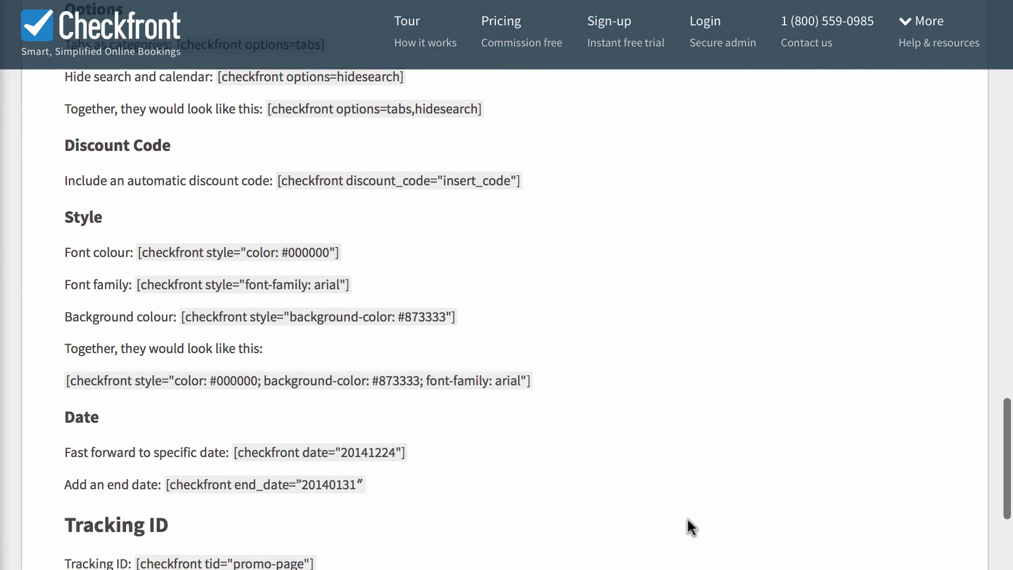
scroll(687, 520, down, 1)
scroll(688, 521, down, 1)
scroll(687, 521, down, 1)
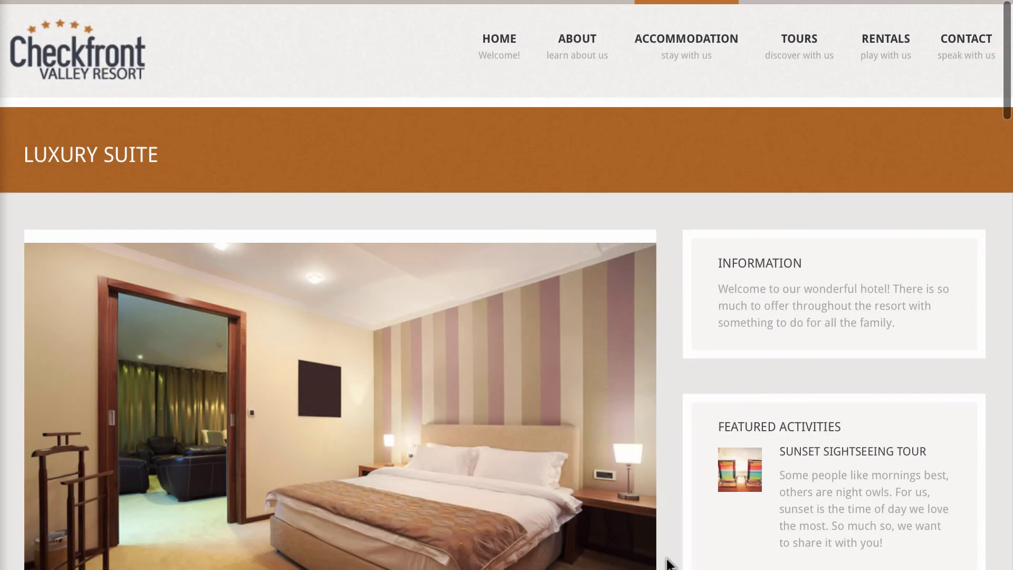
scroll(668, 564, down, 1)
scroll(668, 564, down, 1)
scroll(667, 564, down, 1)
scroll(668, 564, down, 1)
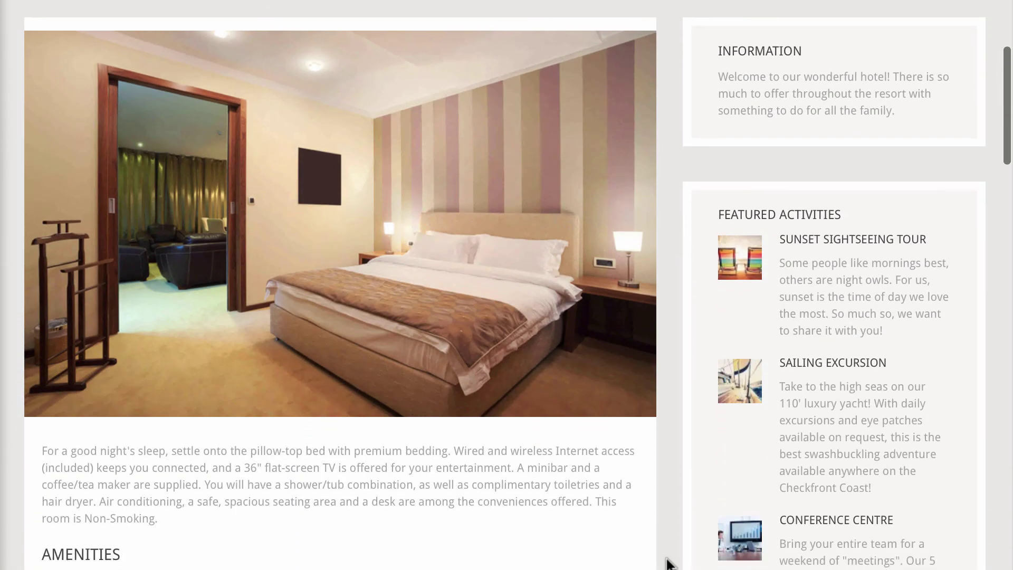
scroll(668, 564, down, 1)
scroll(667, 564, down, 1)
scroll(668, 565, down, 1)
scroll(667, 563, down, 1)
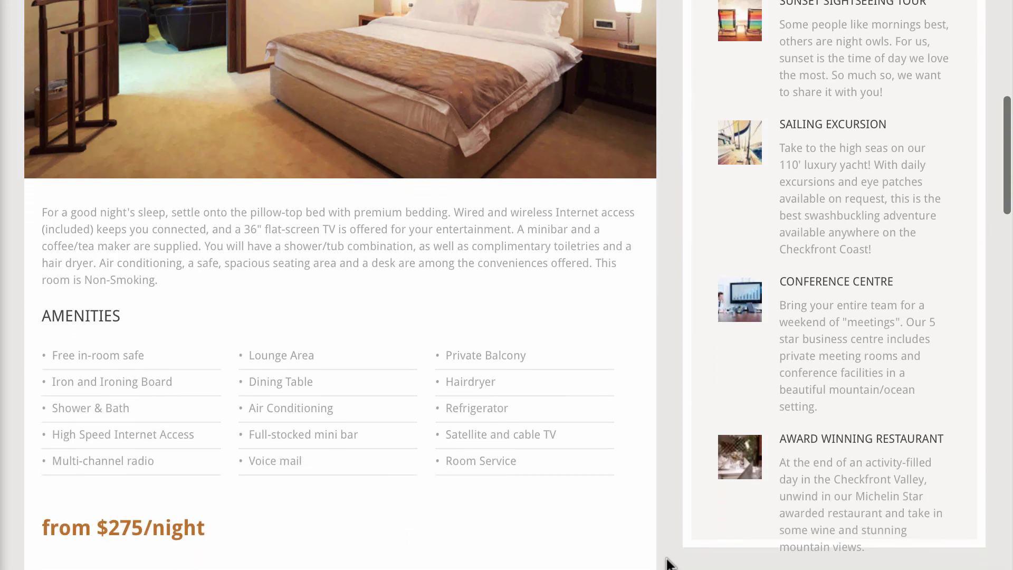
scroll(667, 564, down, 1)
scroll(667, 563, down, 1)
scroll(668, 564, down, 1)
scroll(668, 564, down, 1)
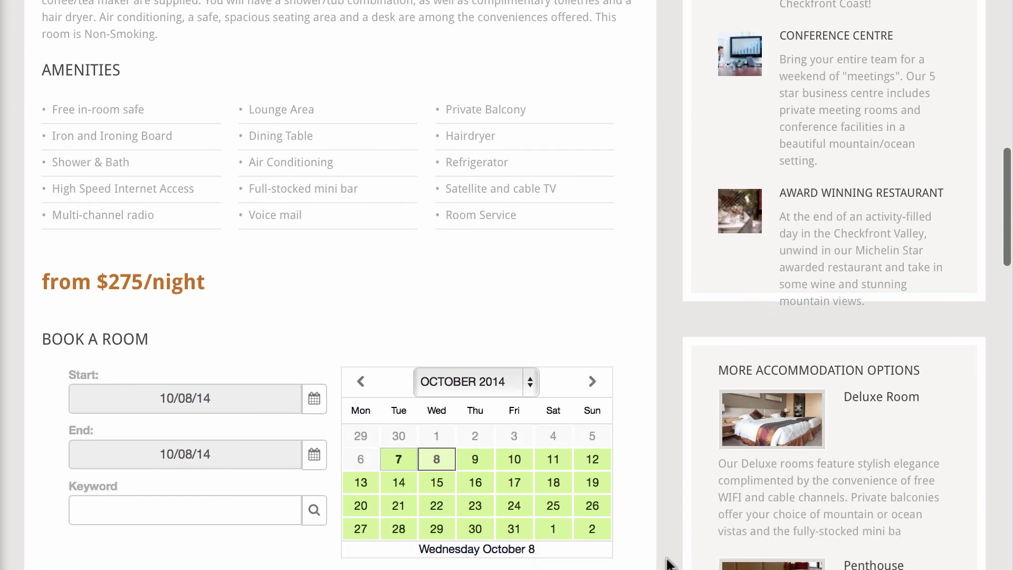
scroll(667, 564, down, 1)
scroll(667, 564, down, 1)
scroll(667, 564, down, 1)
scroll(667, 564, down, 1)
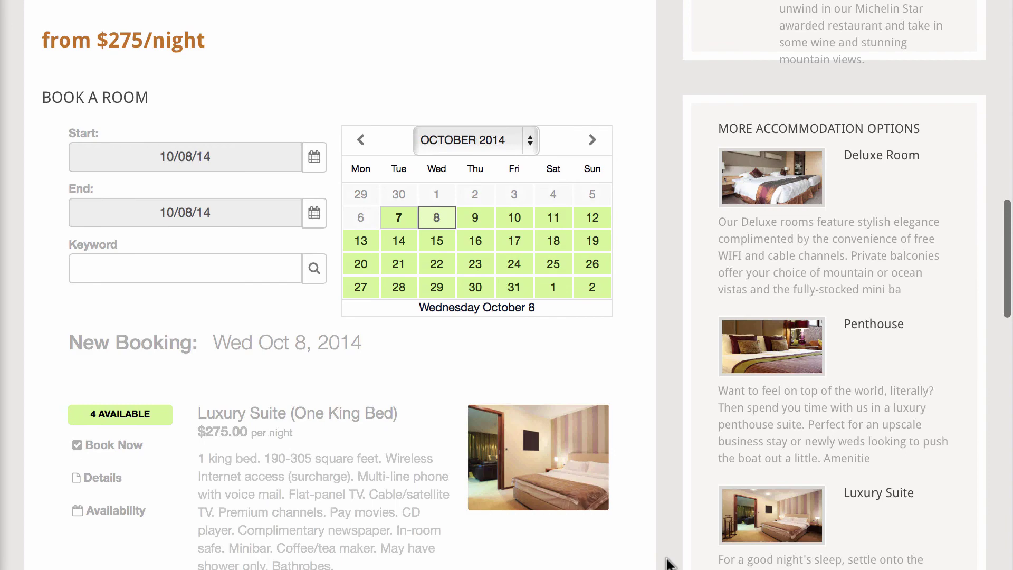
scroll(667, 564, down, 1)
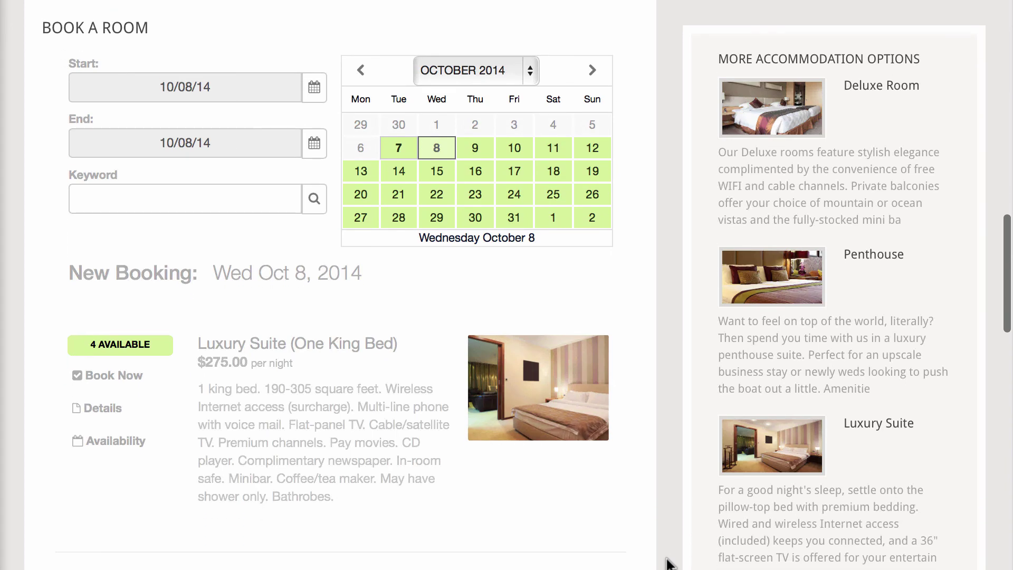